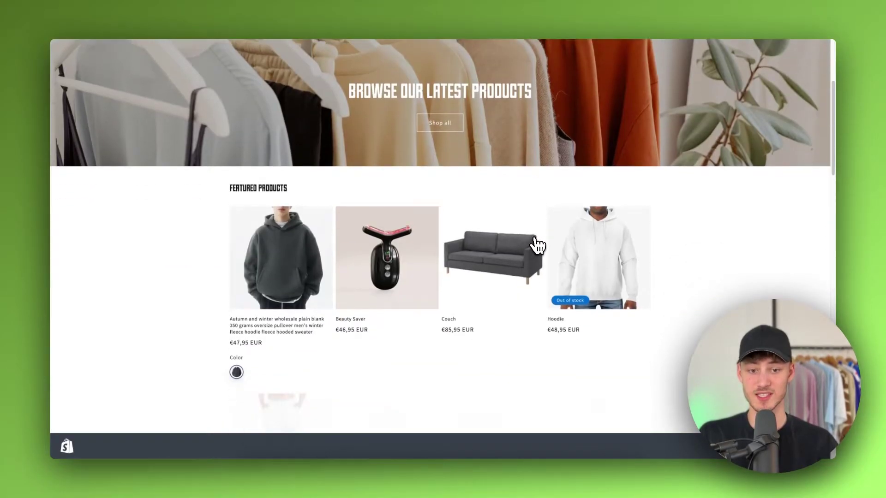
- Browse the storefront to the Overzised Zipper product page, then return to the admin Themes page
scroll(508, 245, down, 4)
scroll(425, 234, up, 4)
scroll(622, 251, down, 3)
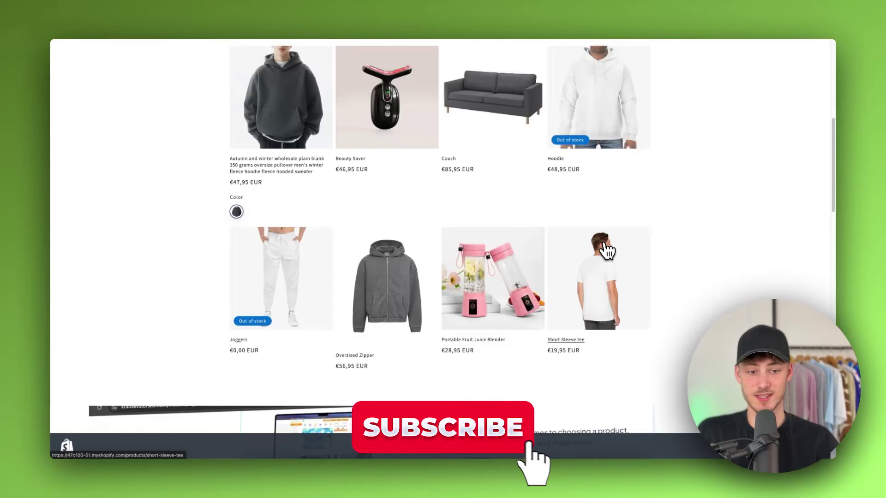
click(419, 264)
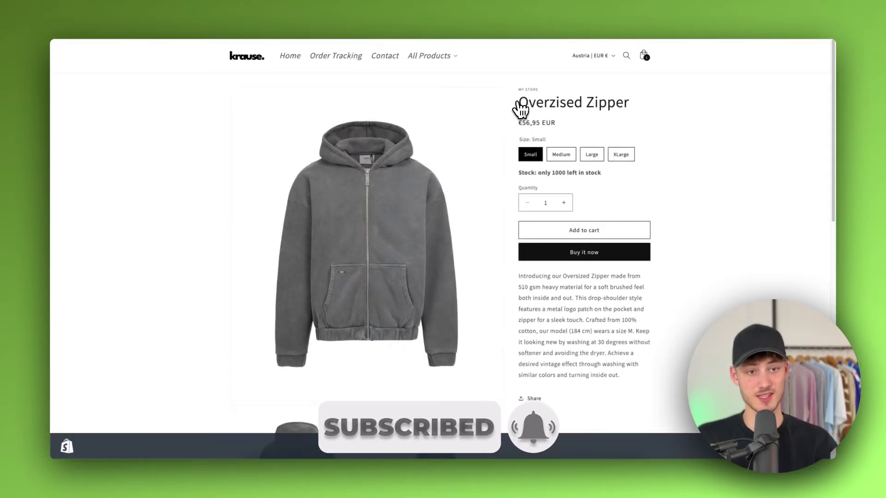
click(521, 21)
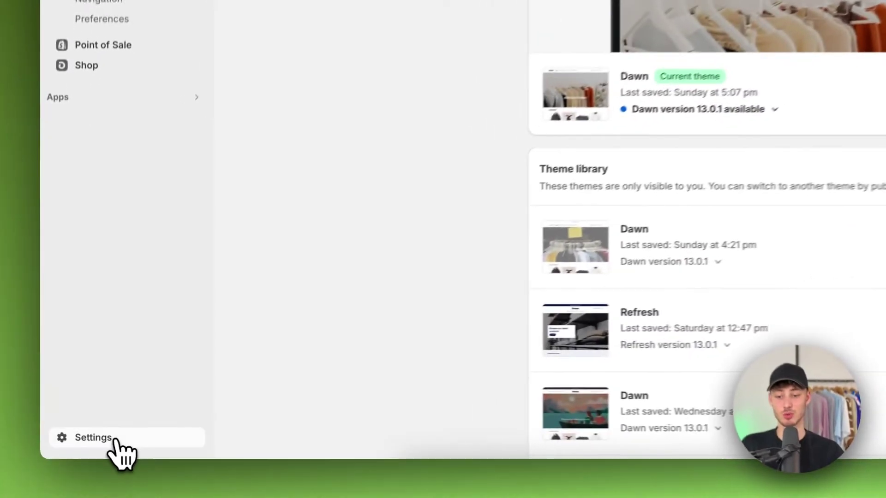
- Go to the store Settings and open the Payments section
click(88, 450)
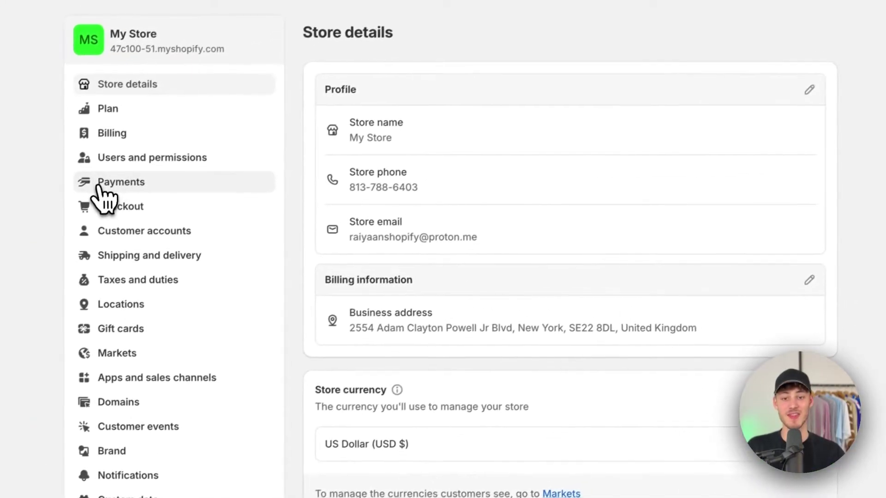
click(108, 187)
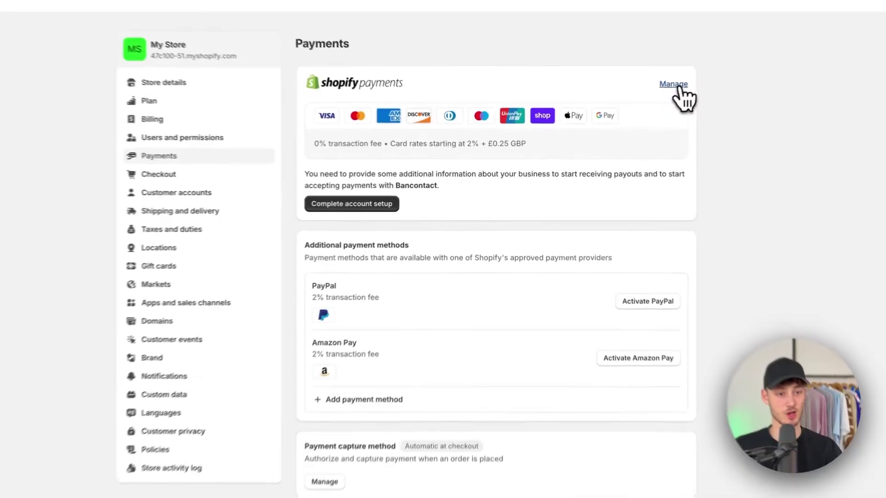
- Enable test mode in Shopify Payments settings and try saving
click(675, 84)
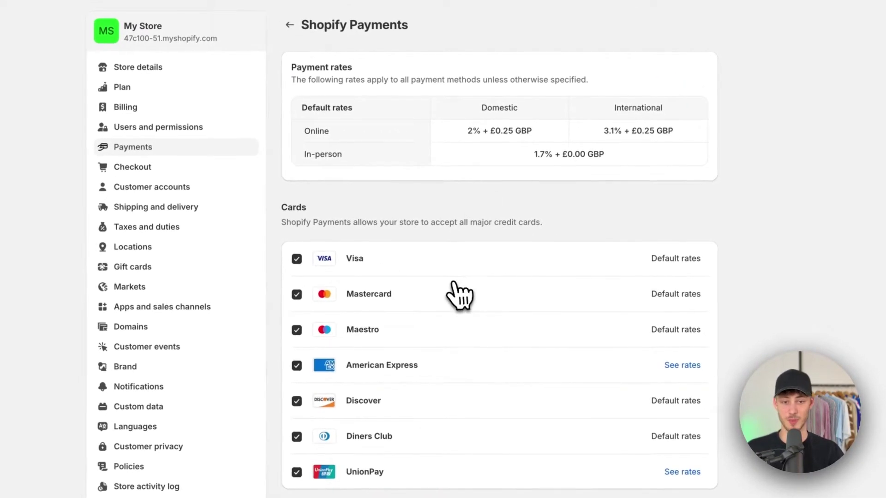
scroll(459, 295, down, 20)
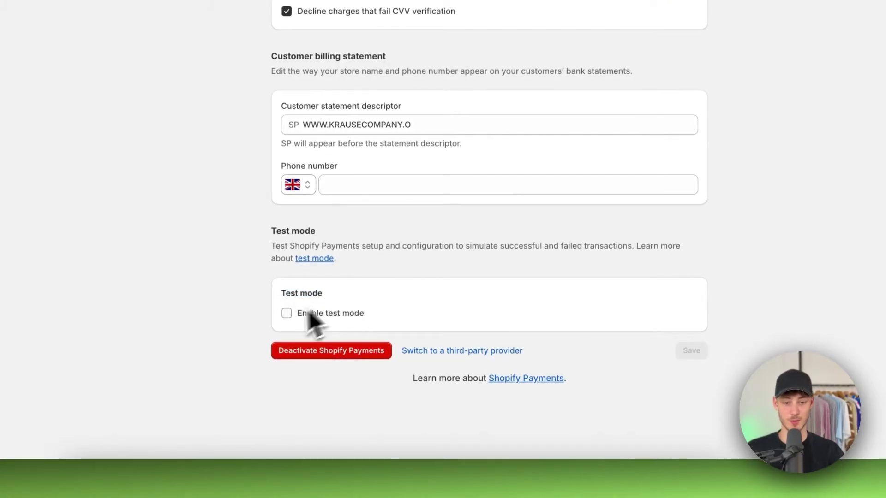
click(287, 313)
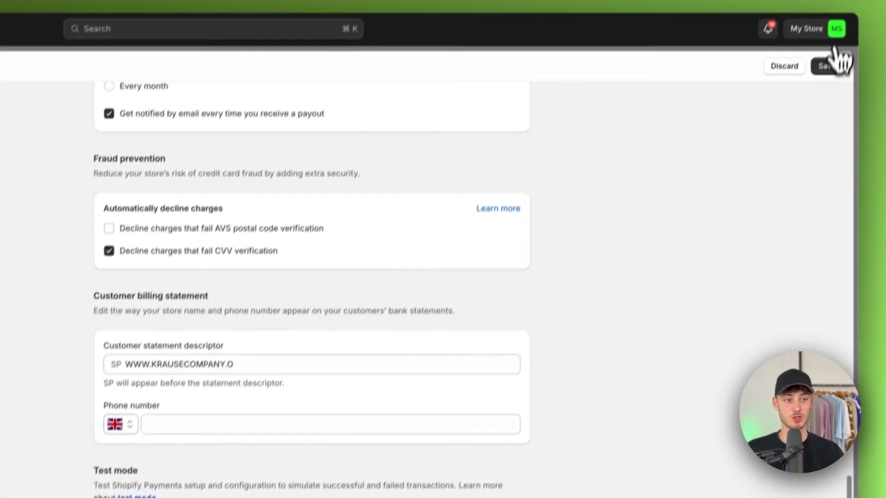
click(819, 65)
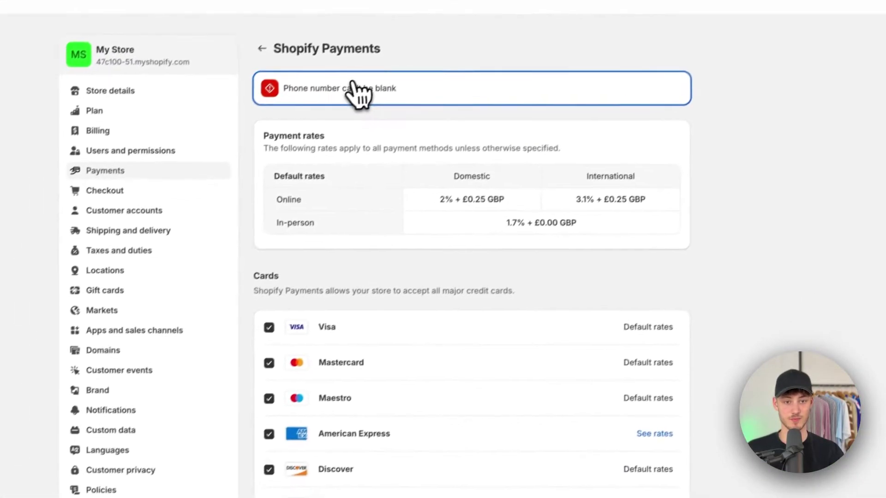
- Add the required billing phone number and save Shopify Payments with test mode on
scroll(369, 193, down, 15)
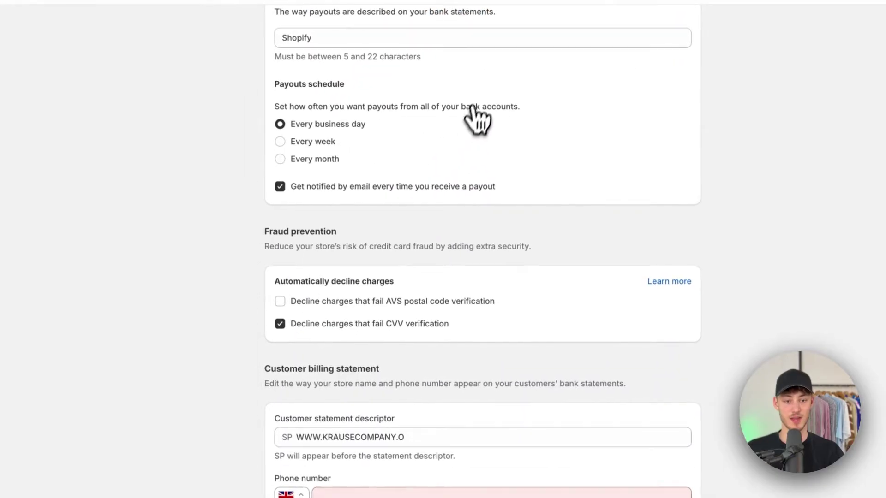
click(262, 371)
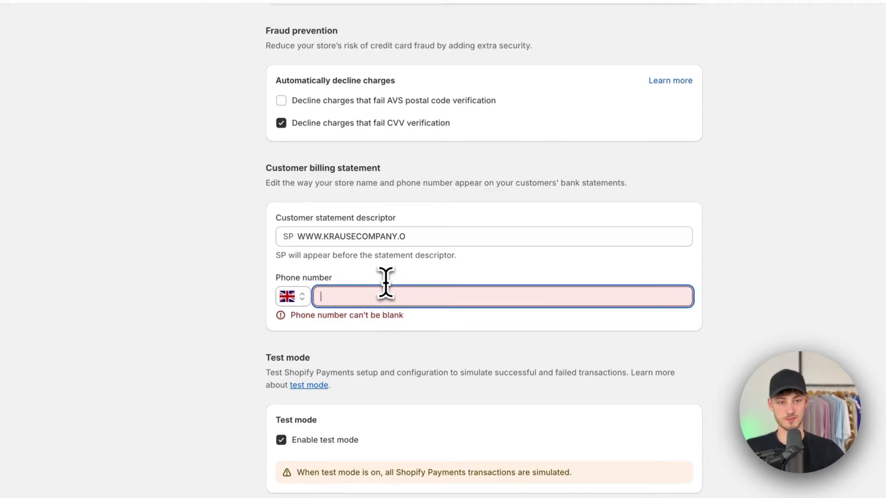
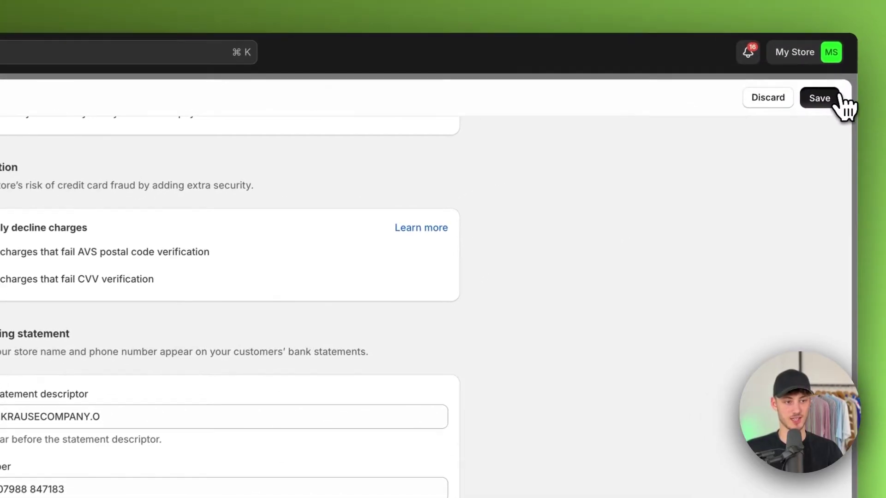
click(824, 93)
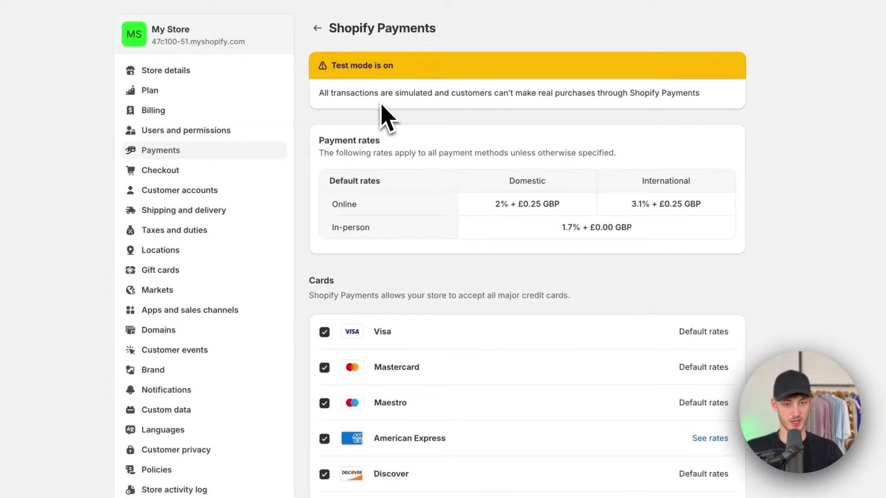
- Highlight the yellow 'Test mode is on' banner text to confirm payments are in test mode
drag(320, 94, 413, 94)
drag(498, 90, 586, 98)
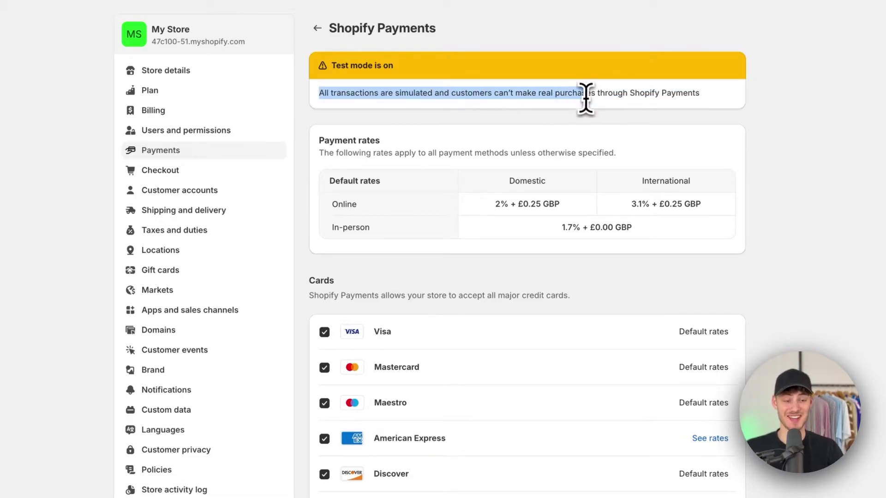
click(709, 93)
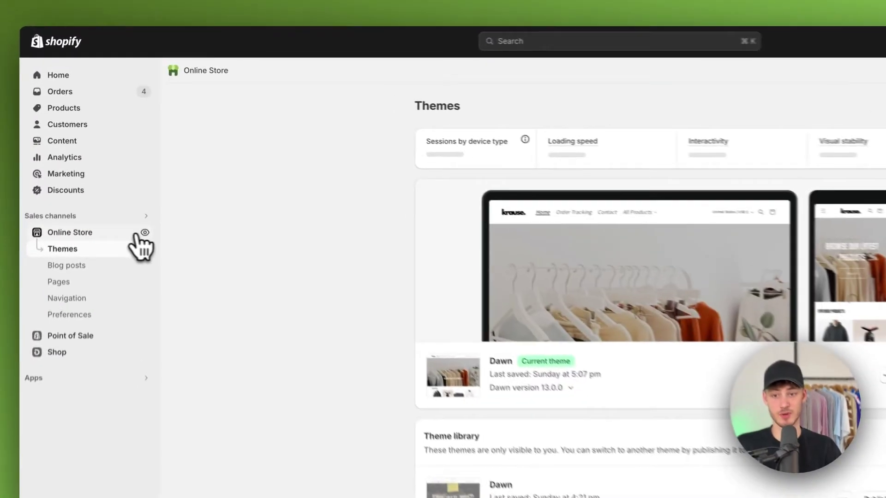
- Open the live store and go to the Overzised Zipper product page
click(132, 173)
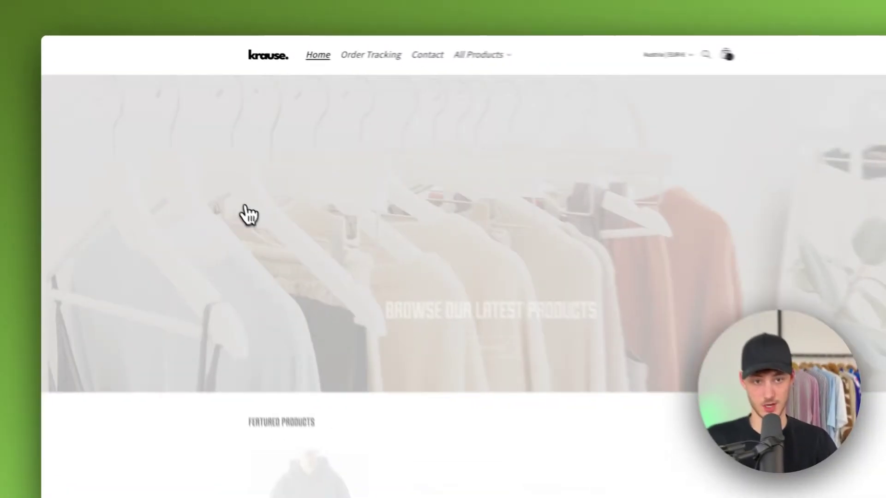
scroll(379, 209, down, 10)
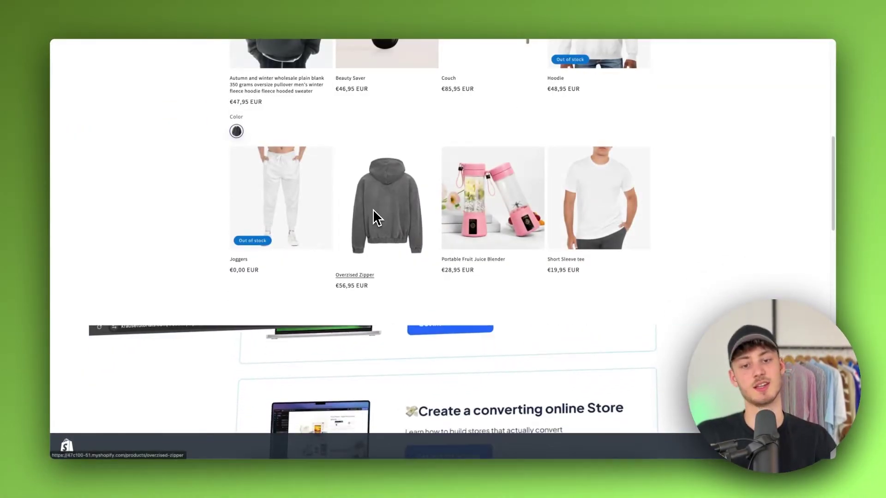
click(373, 210)
drag(520, 97, 665, 113)
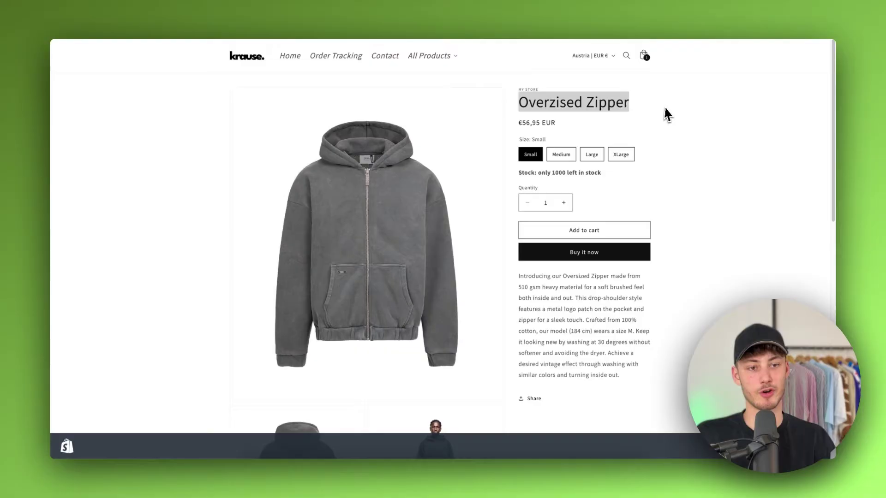
click(656, 117)
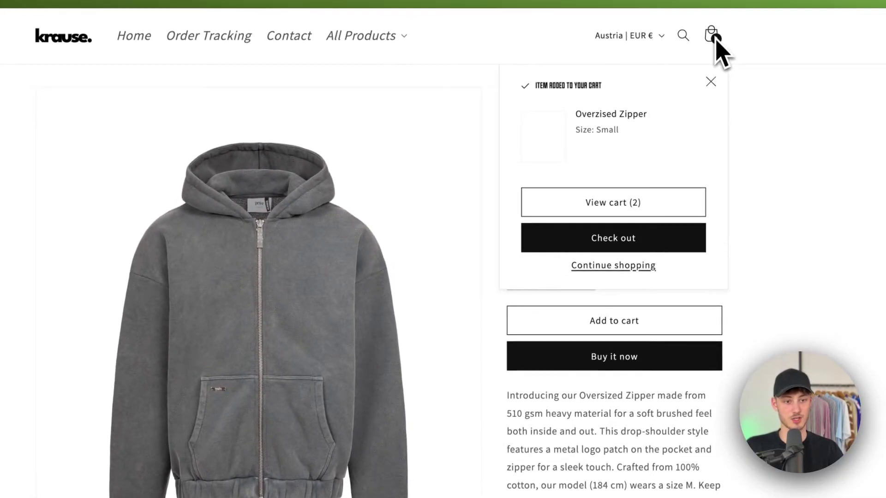
- Review the cart holding one Small Overzised Zipper at €56,95 and proceed to checkout
click(651, 210)
scroll(520, 234, down, 2)
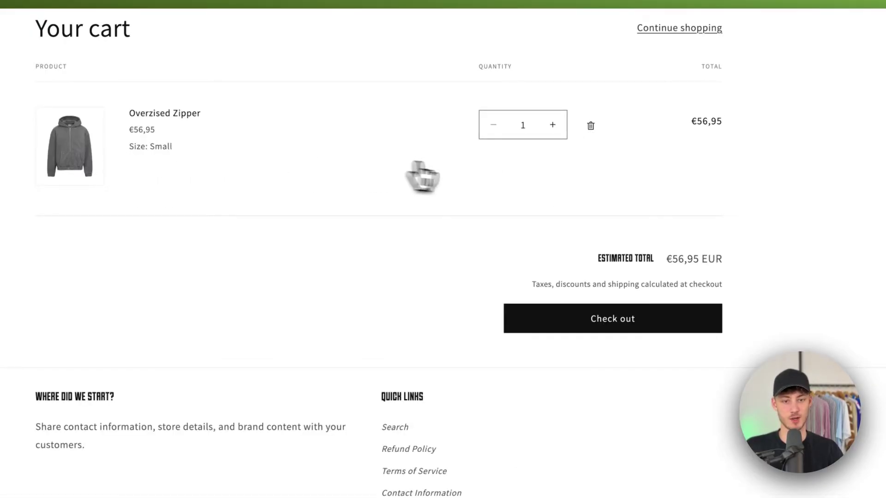
scroll(369, 210, up, 2)
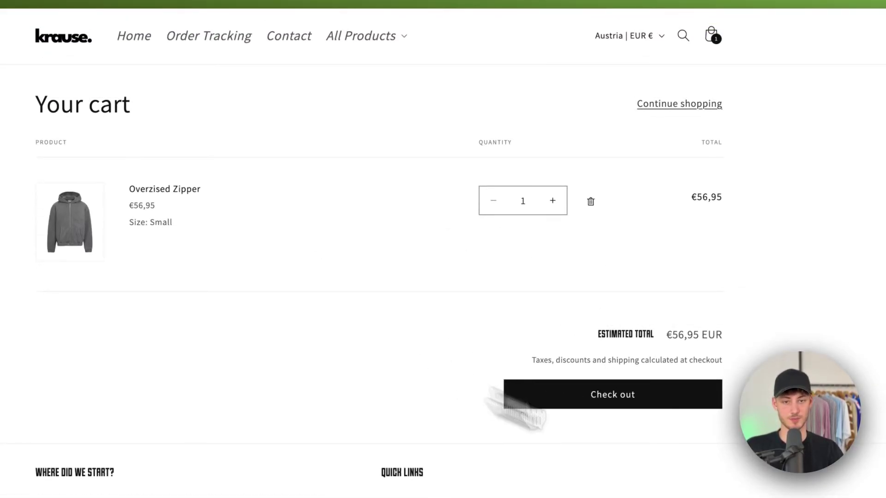
click(668, 409)
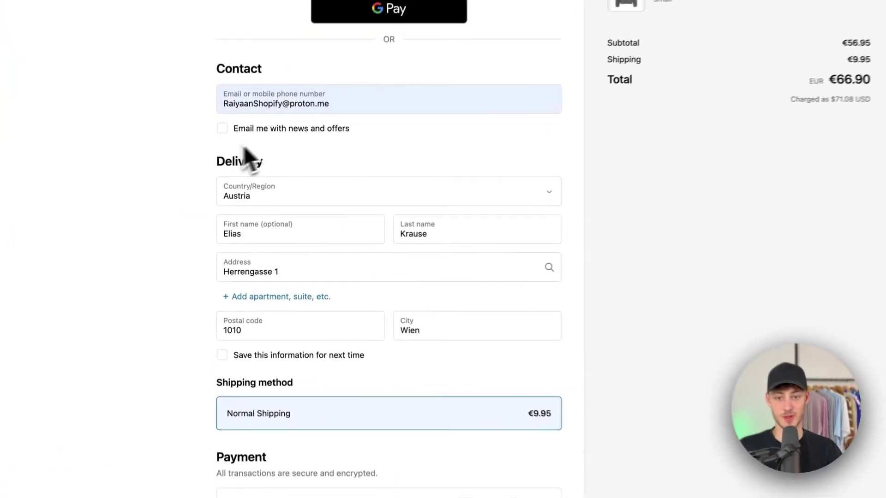
- Choose credit card instead of cash on delivery as the checkout payment method
scroll(348, 208, down, 7)
click(365, 233)
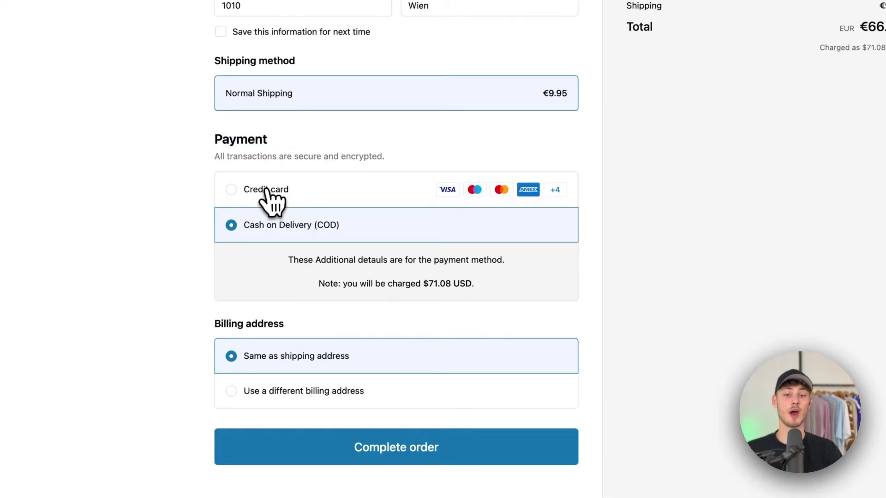
click(231, 190)
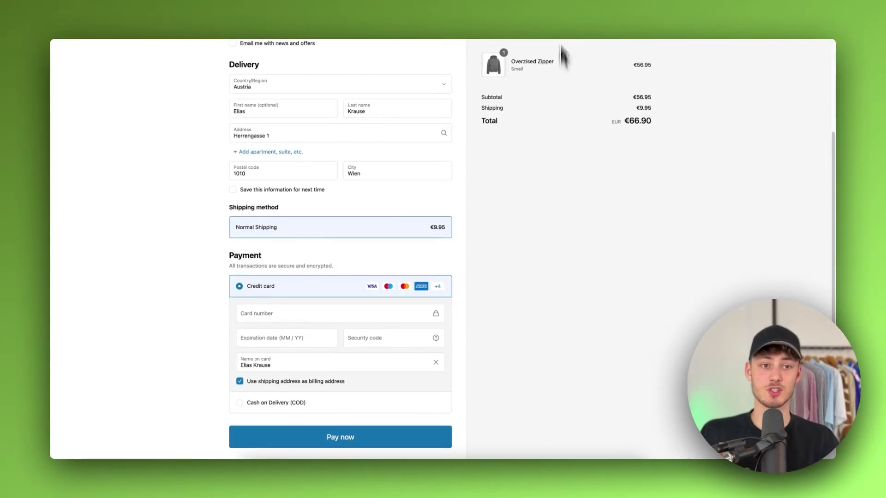
- Check the Help Center's test card details, then fill in the cardholder's name on the card
click(575, 20)
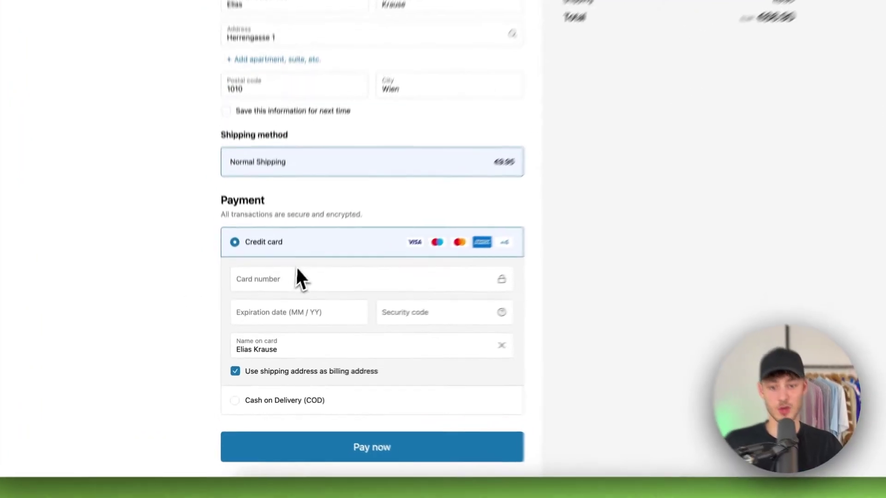
click(310, 314)
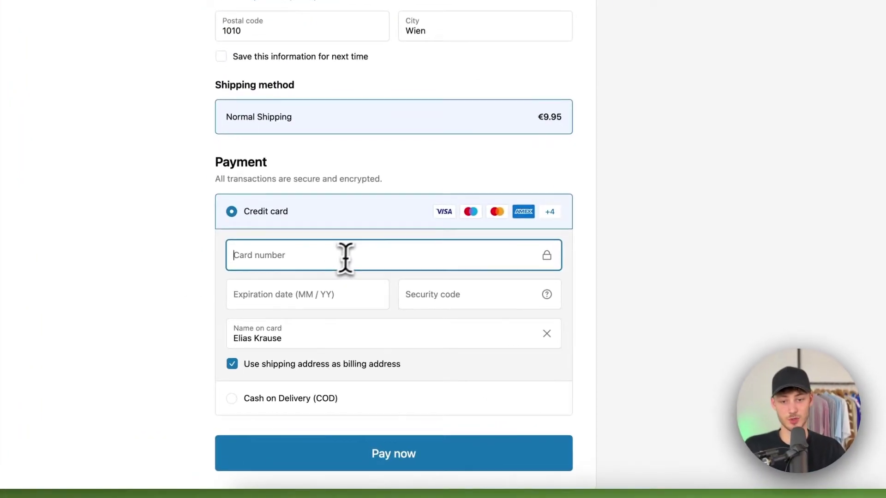
drag(296, 338, 203, 343)
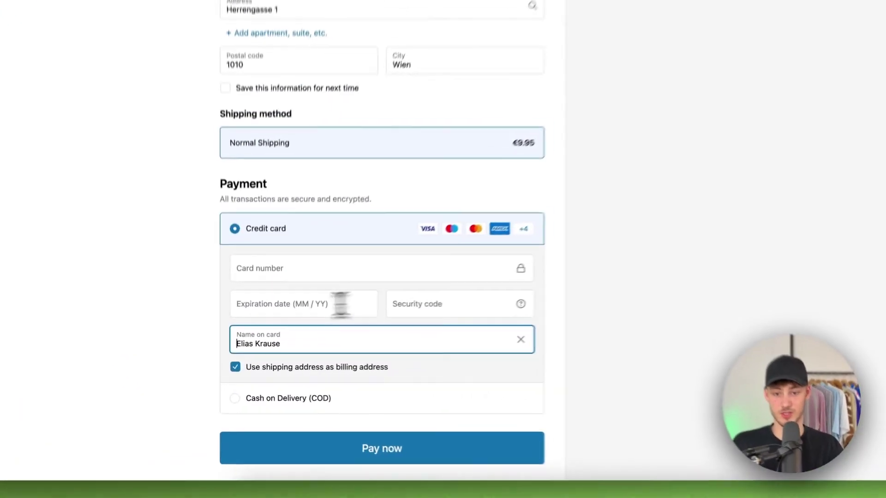
click(294, 340)
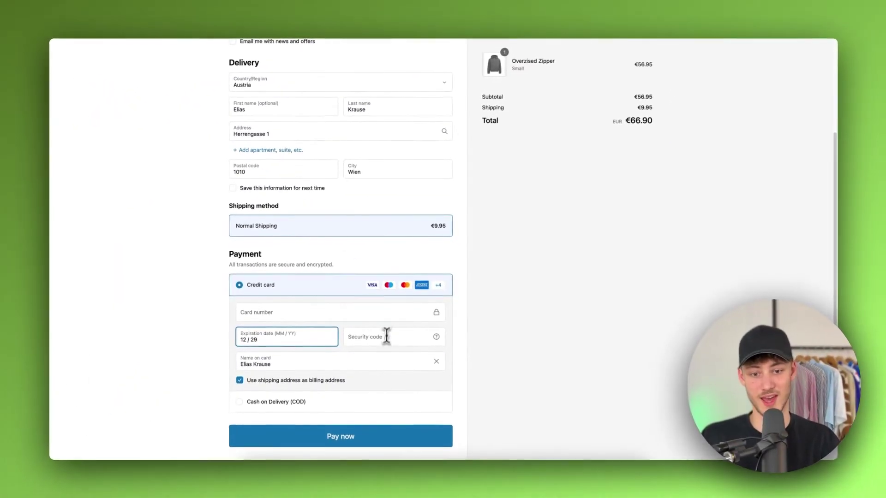
- Enter 555 as the card security code and look over the Help Center test card table
click(386, 336)
text(555)
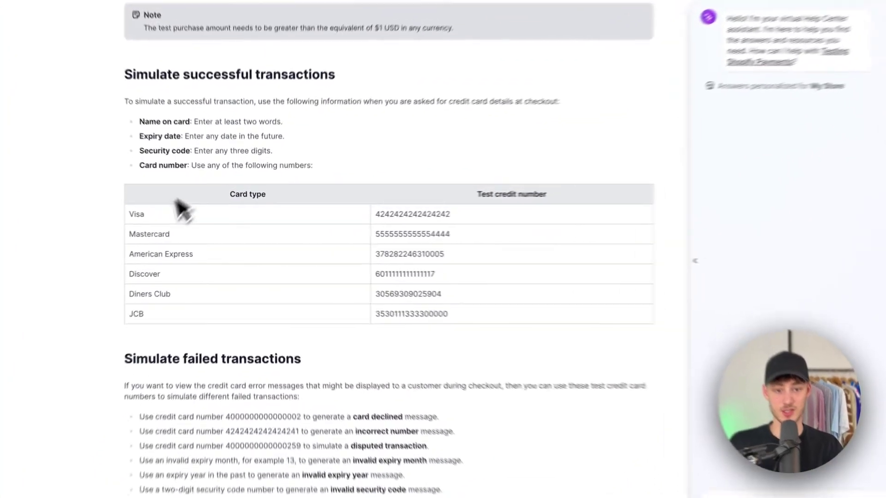
drag(109, 205, 143, 325)
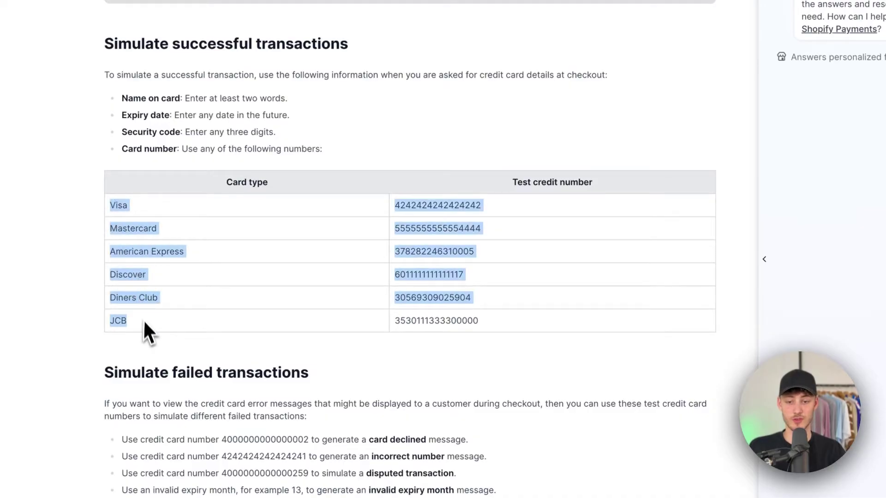
click(157, 335)
click(301, 184)
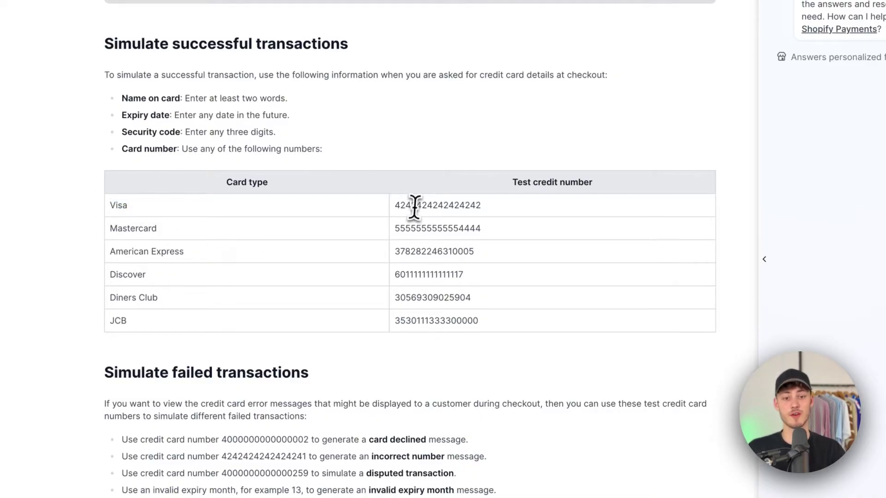
double_click(441, 206)
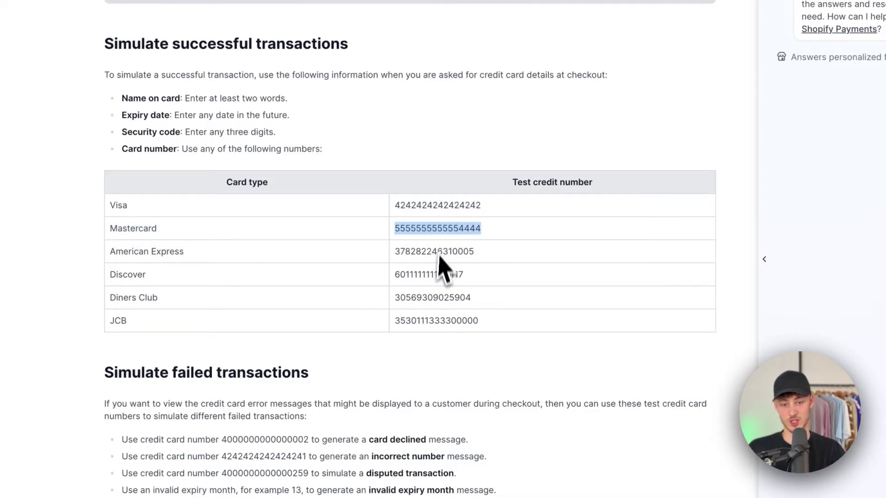
right_click(440, 228)
click(476, 255)
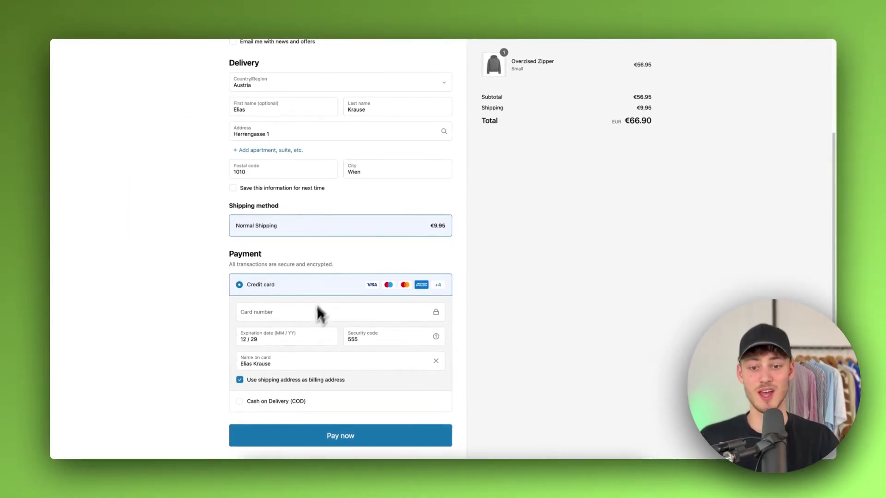
click(317, 310)
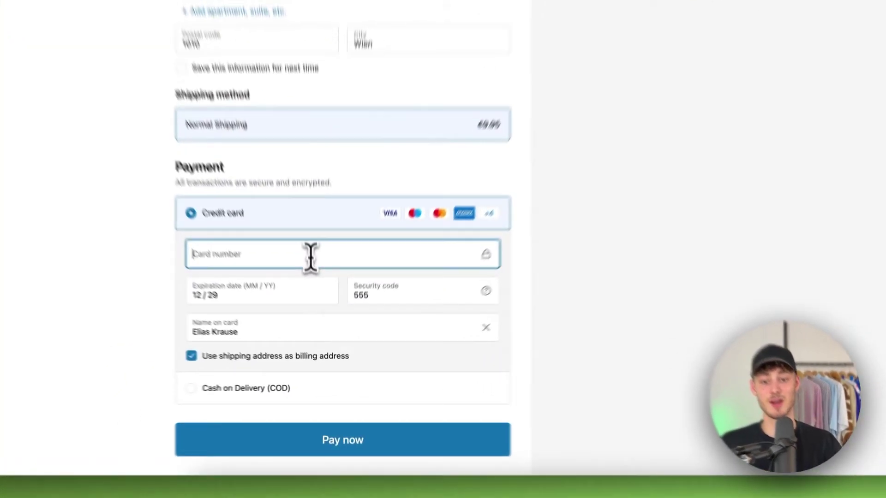
key(ctrl+v)
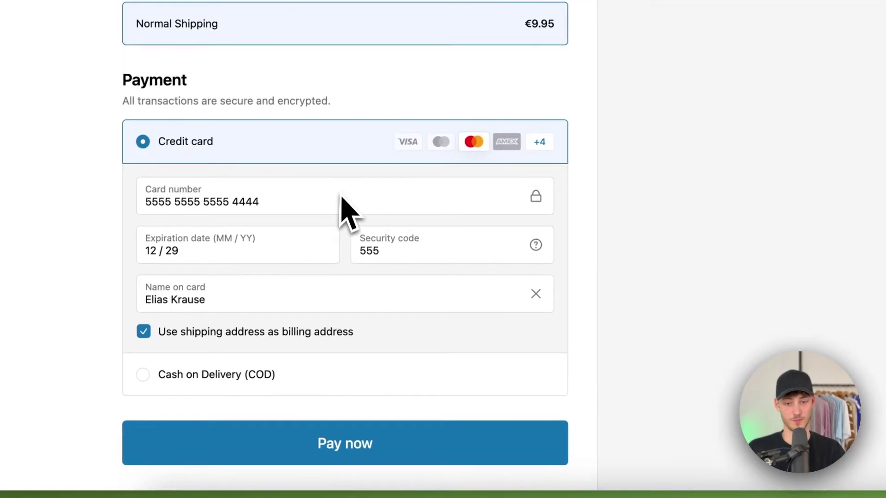
scroll(364, 194, down, 3)
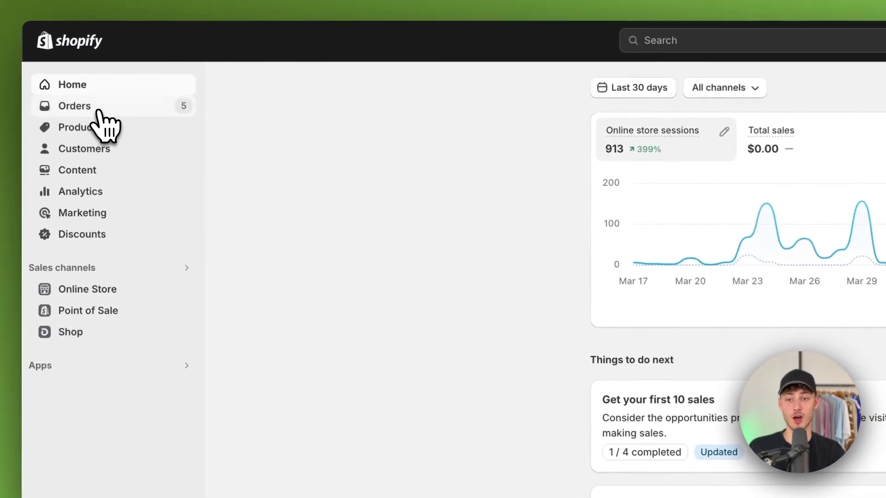
- Open the new paid test order #1006 from the admin Orders list
click(93, 82)
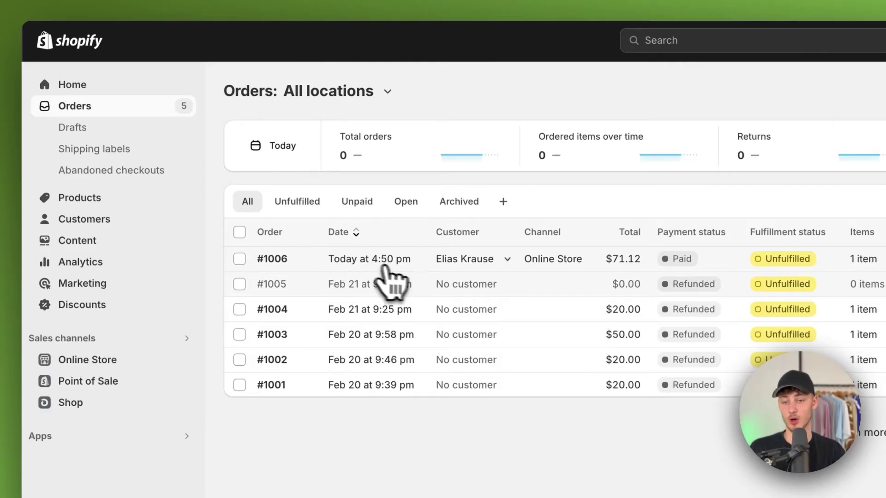
click(391, 266)
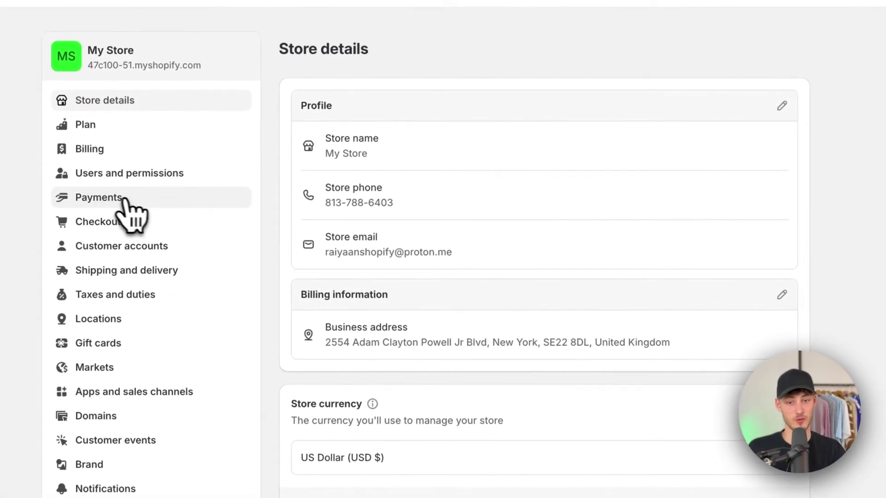
- Search for 'Bogus Gateway' under Add payment method in the Payments settings
click(123, 200)
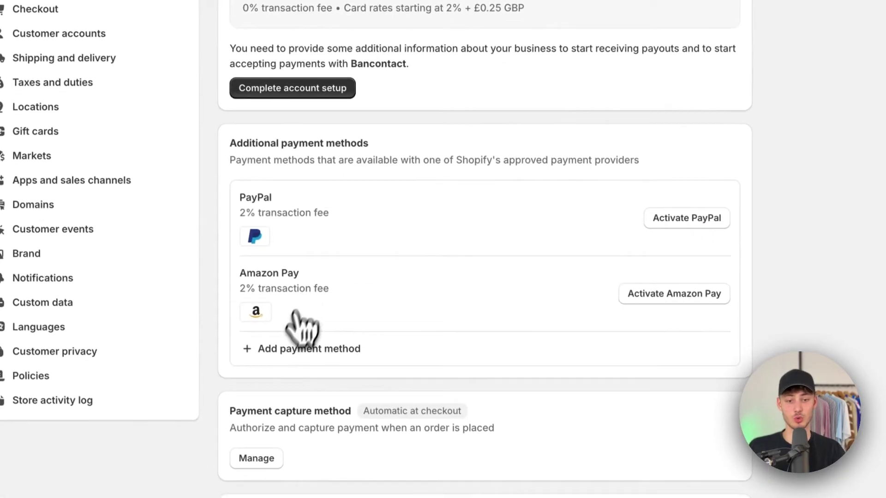
click(295, 347)
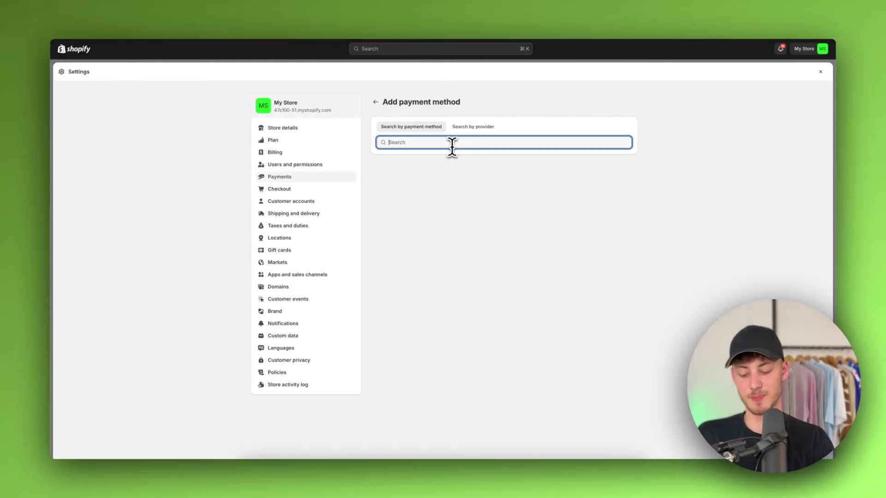
text(Bogus Gatew)
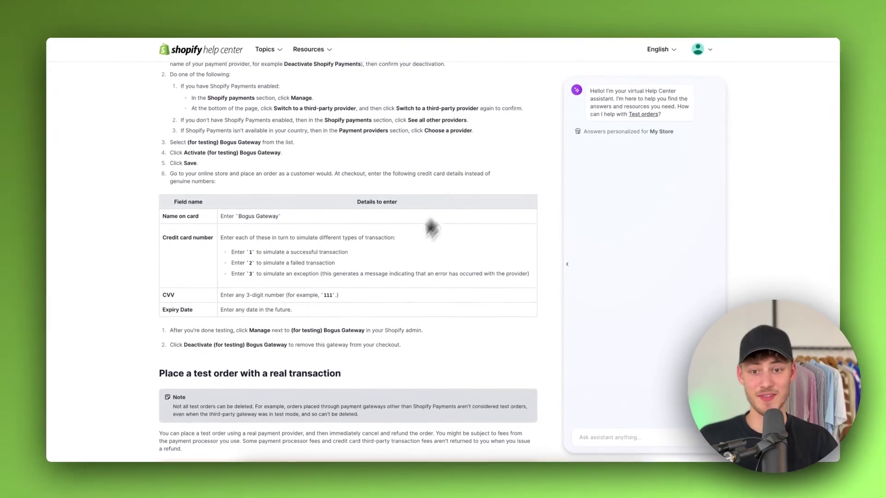
- Highlight the 'Deactivate Shopify Payments' instruction in the Bogus Gateway help article
scroll(397, 256, up, 3)
drag(285, 254, 355, 255)
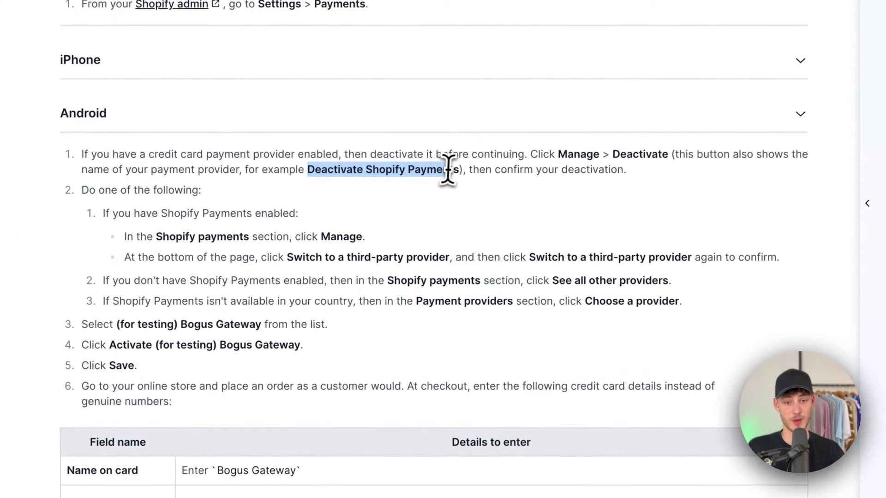
drag(448, 169, 462, 169)
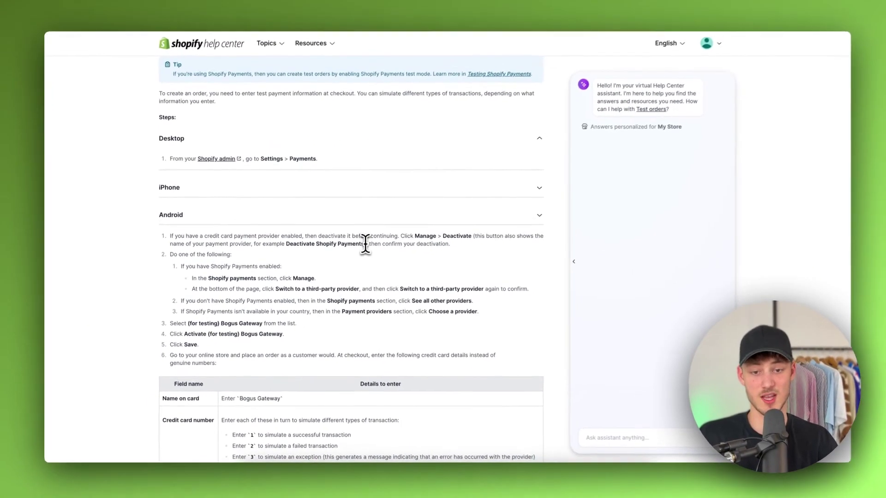
- Highlight the Bogus Gateway test details table down to Expiry Date and the line about simulating an exception
scroll(461, 175, down, 3)
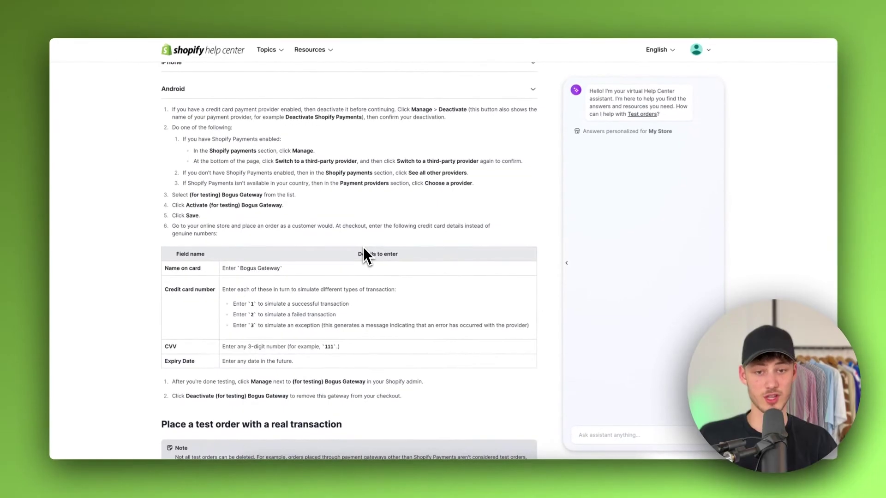
scroll(361, 242, down, 2)
drag(358, 245, 149, 218)
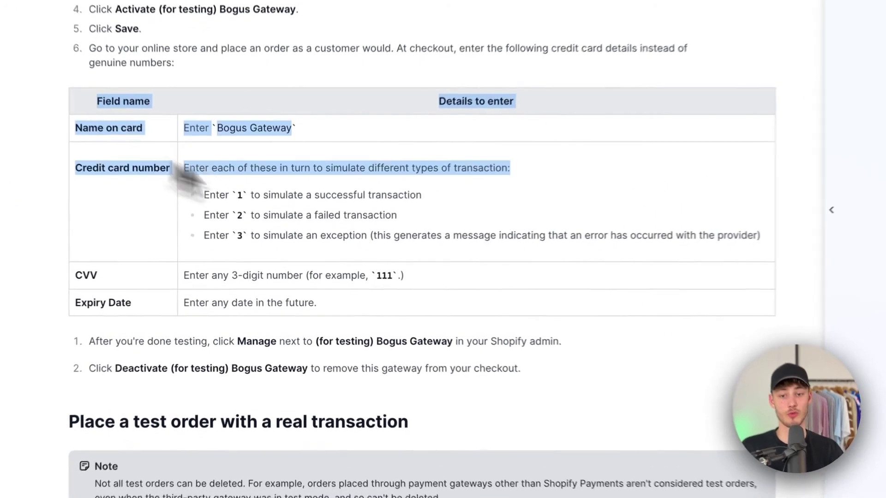
click(411, 306)
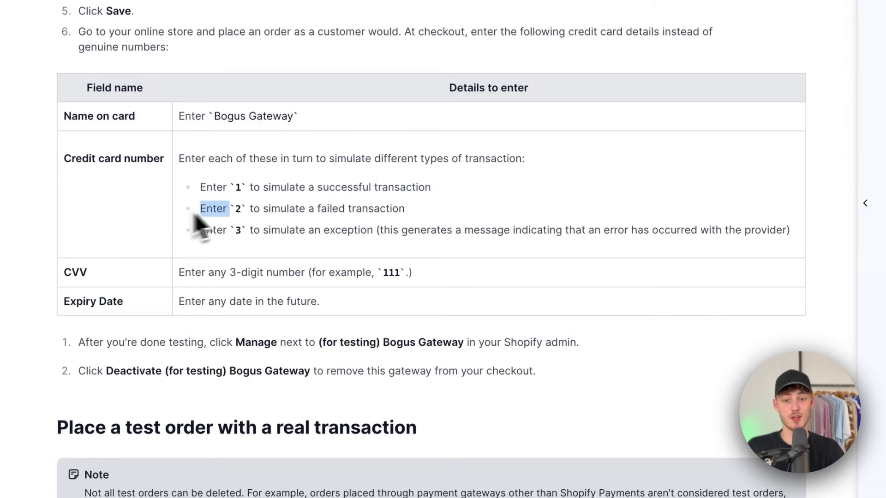
drag(198, 230, 789, 231)
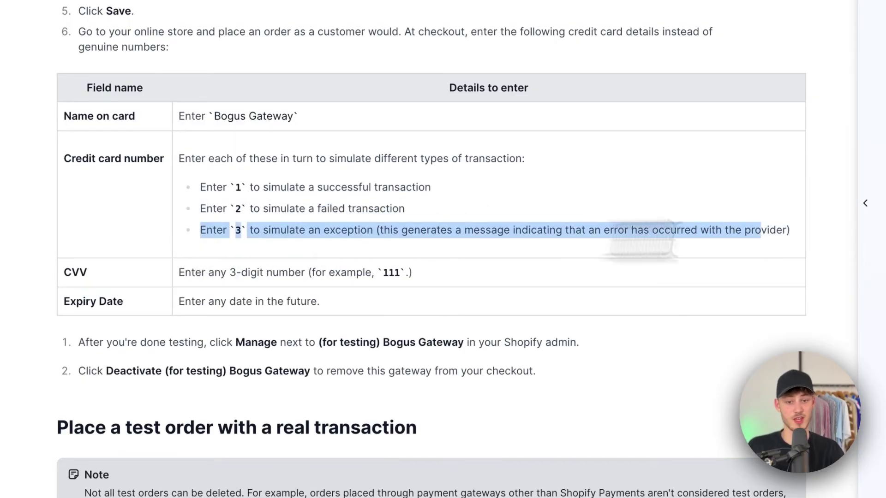
click(598, 231)
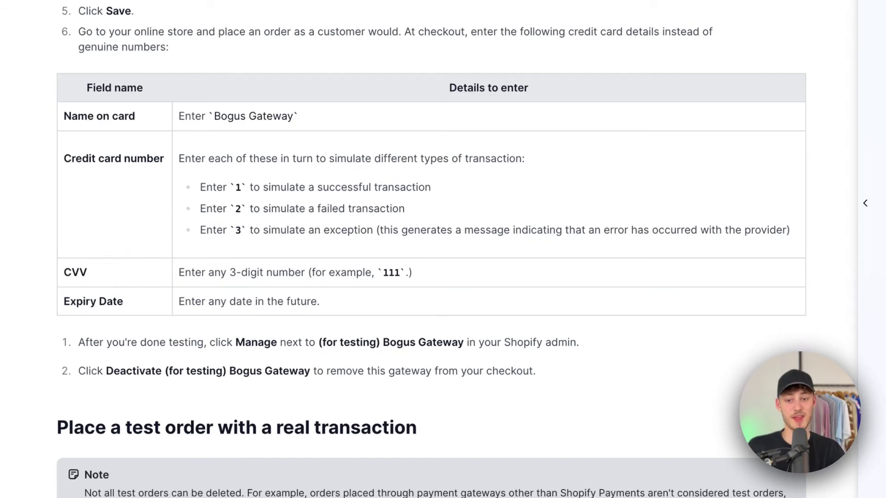
drag(62, 88, 113, 301)
click(144, 280)
drag(62, 88, 158, 311)
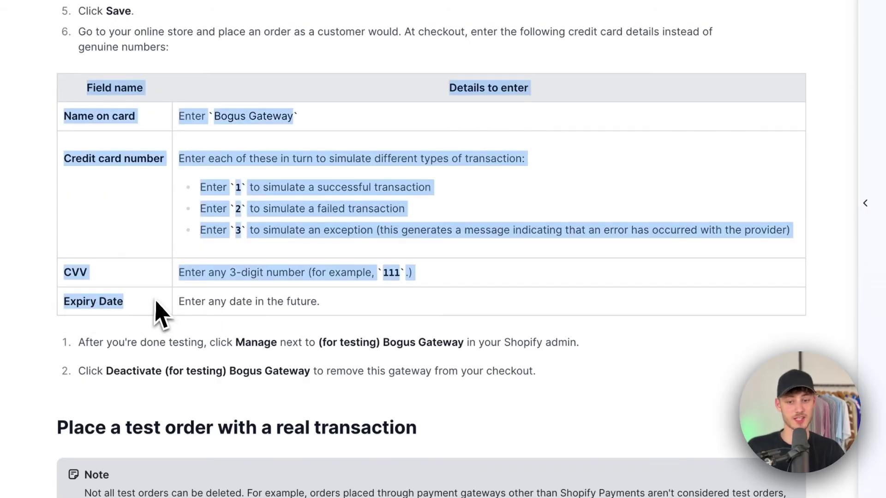
click(158, 311)
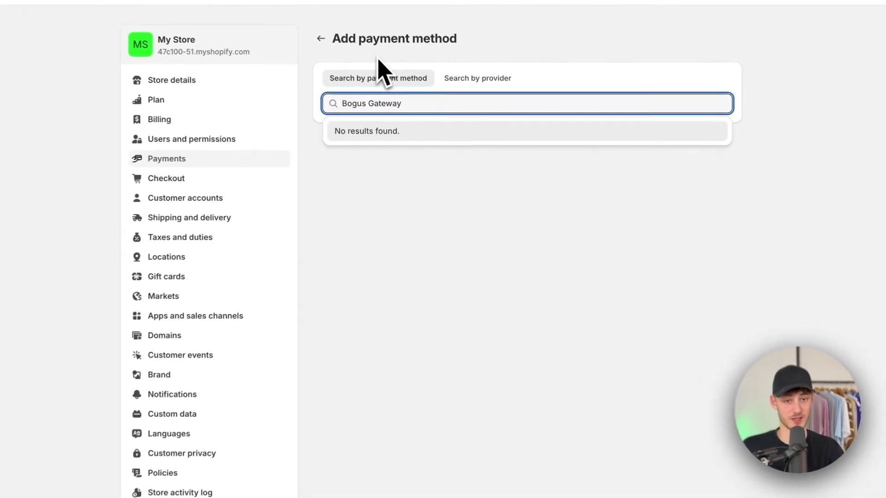
- Dismiss the empty Bogus Gateway search results and go back to the Payments settings
click(376, 102)
key(alt+Left)
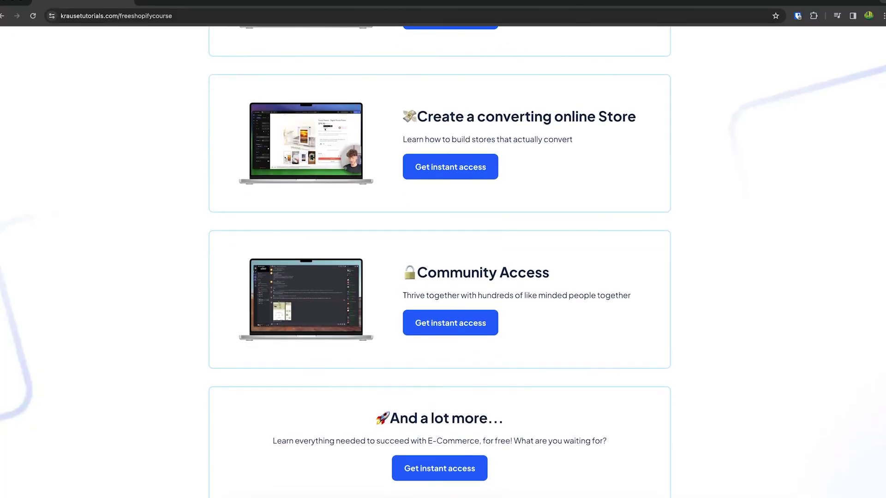
- Scroll up the krausetutorials.com free Shopify course page to its top heading
scroll(199, 135, up, 8)
scroll(443, 230, up, 2)
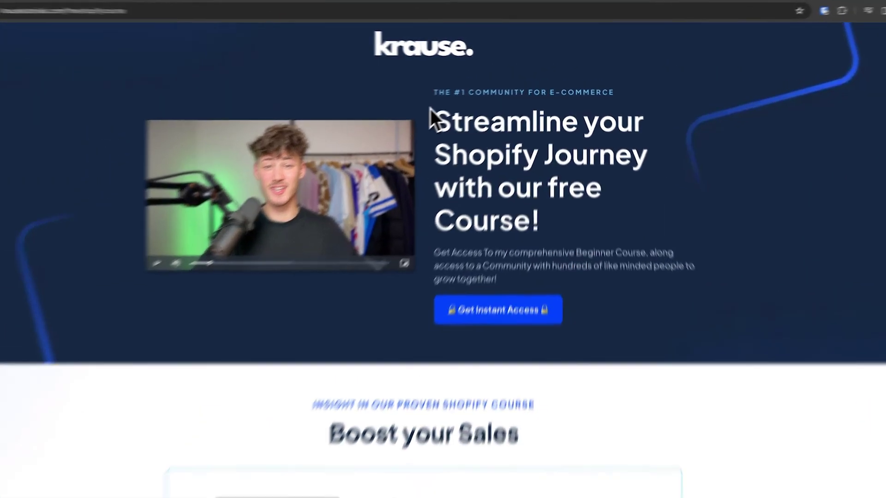